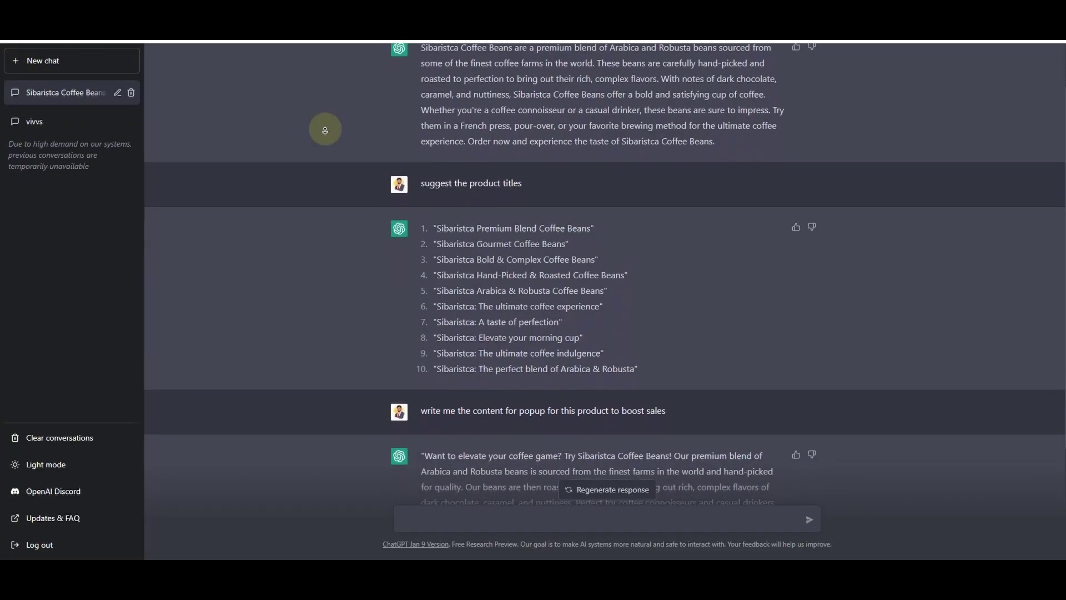
# - Look over the current product page and its description text
pyautogui.scroll(-2, 325, 130)
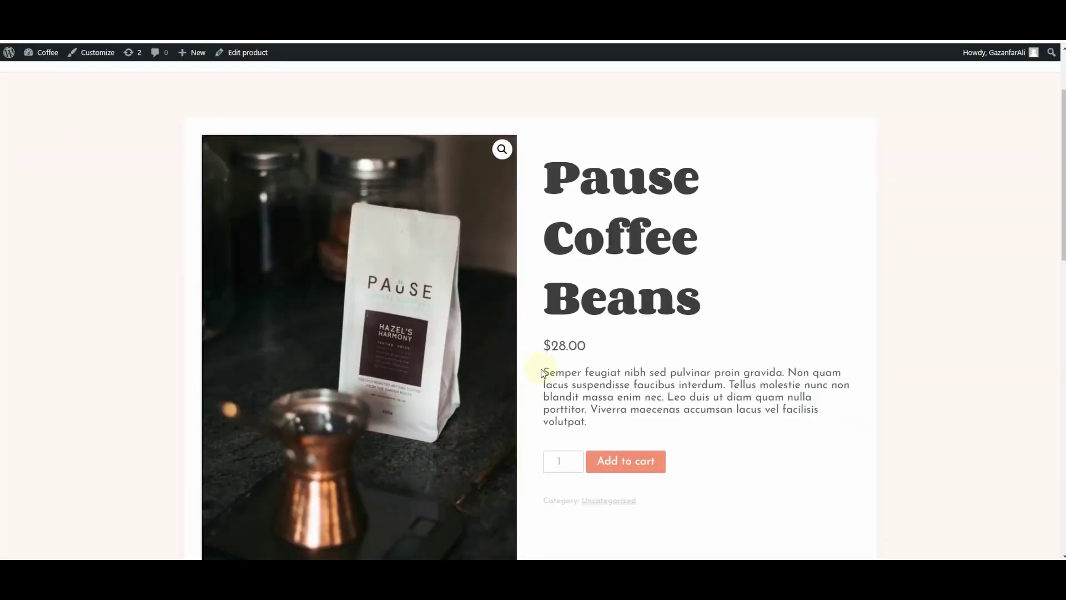
pyautogui.moveTo(644, 508); pyautogui.dragTo(592, 384)
pyautogui.click(609, 413)
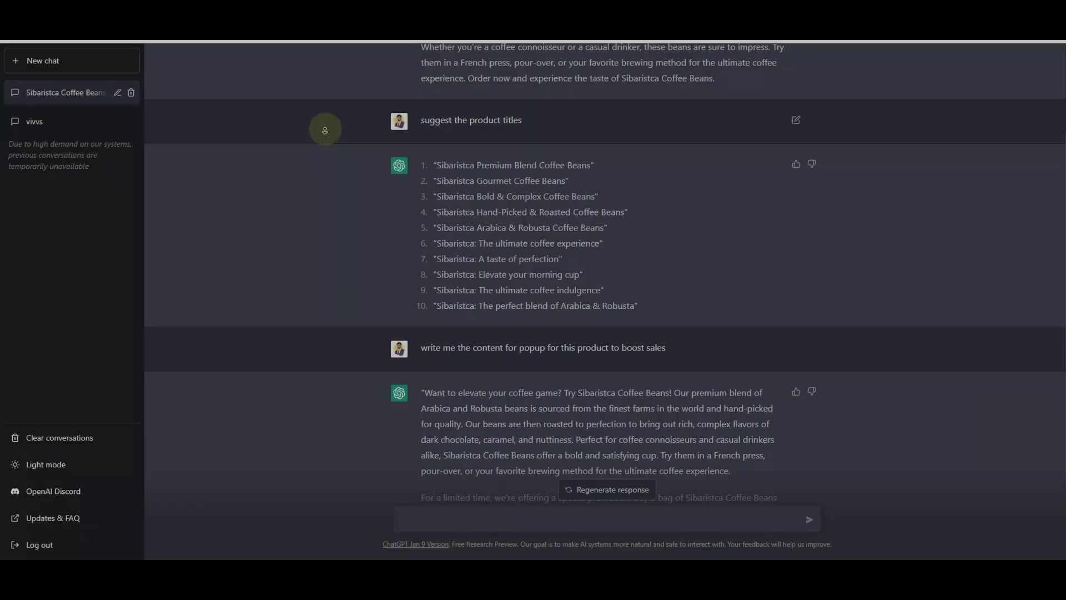
pyautogui.scroll(-1, 325, 130)
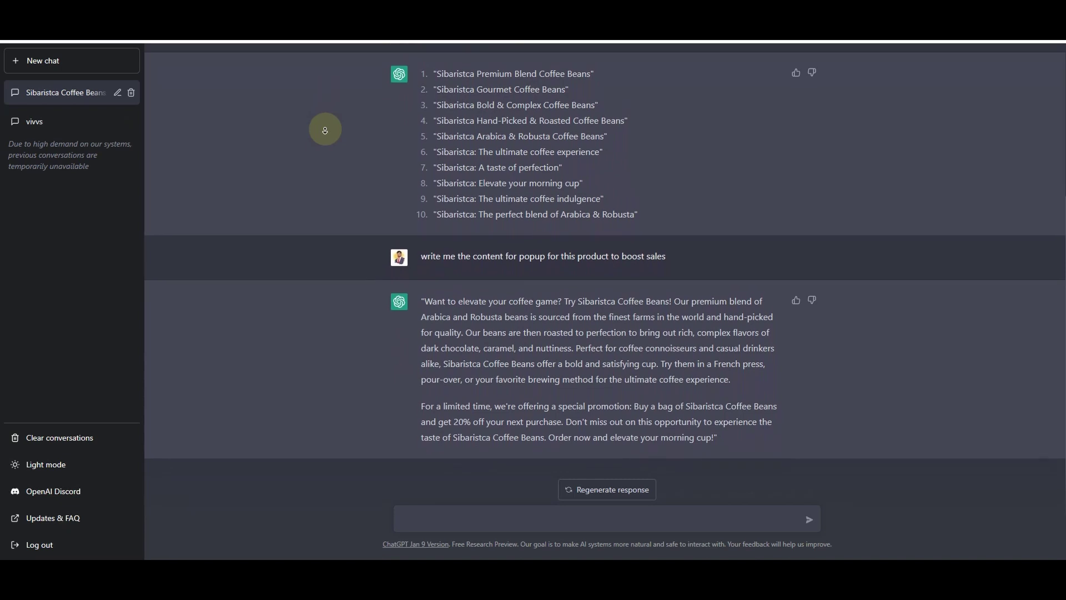
pyautogui.middleClick(324, 159)
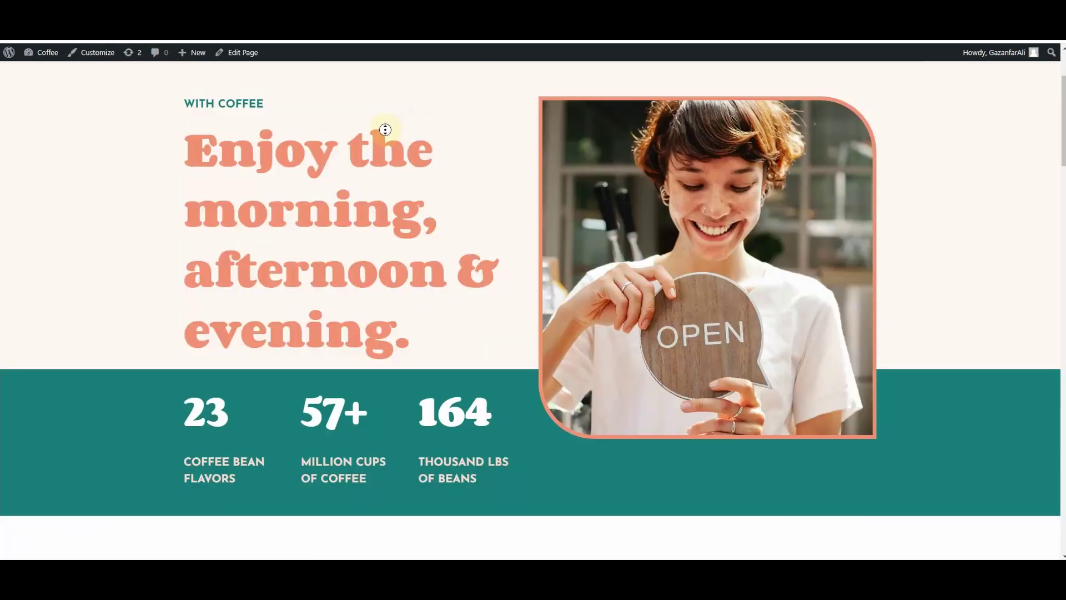
# - Scroll through the Pause Coffee Beans product page and its description
pyautogui.scroll(-2, 383, 138)
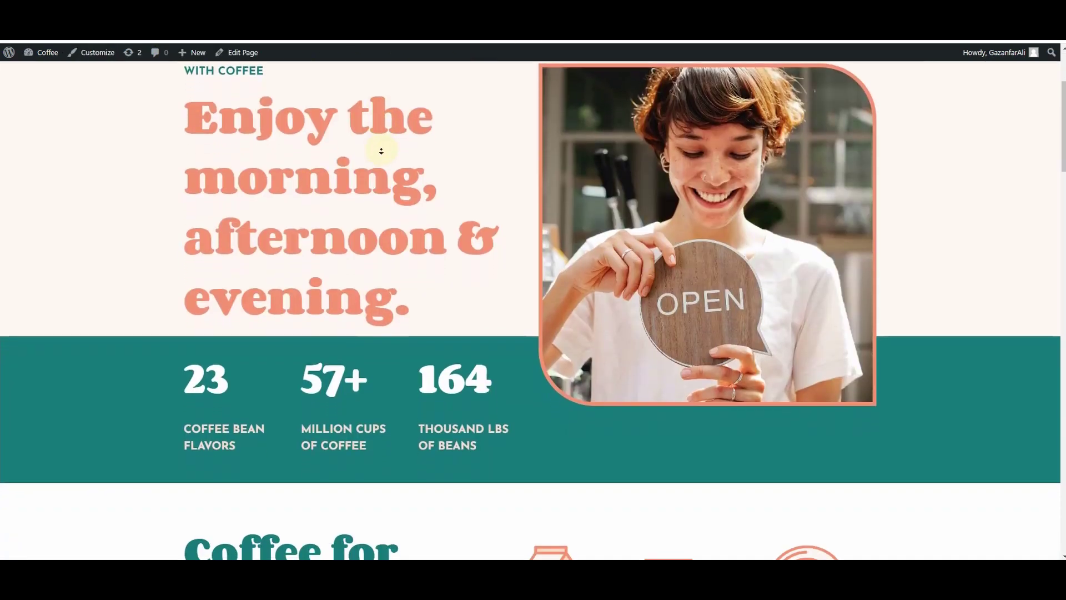
pyautogui.scroll(-3, 381, 151)
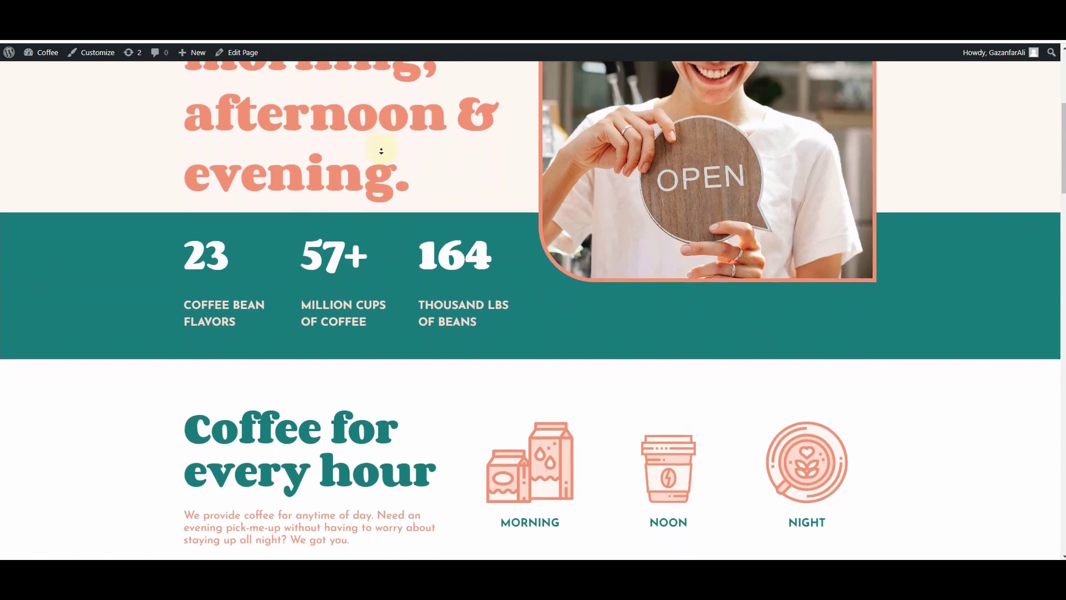
pyautogui.scroll(-5, 381, 151)
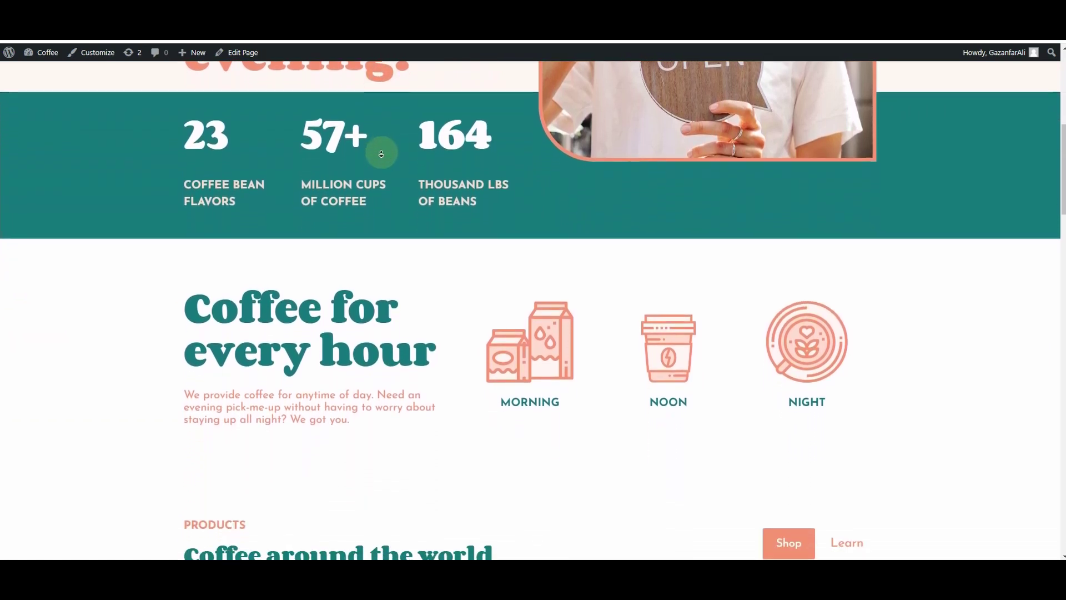
pyautogui.scroll(-3, 381, 166)
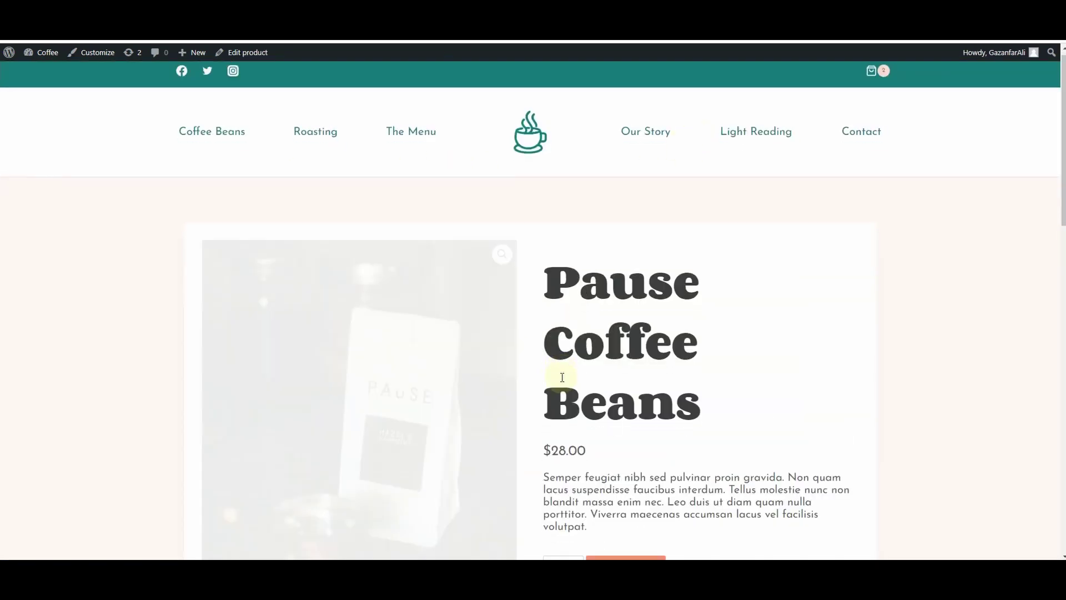
pyautogui.scroll(-2, 561, 388)
pyautogui.moveTo(601, 385); pyautogui.dragTo(555, 511)
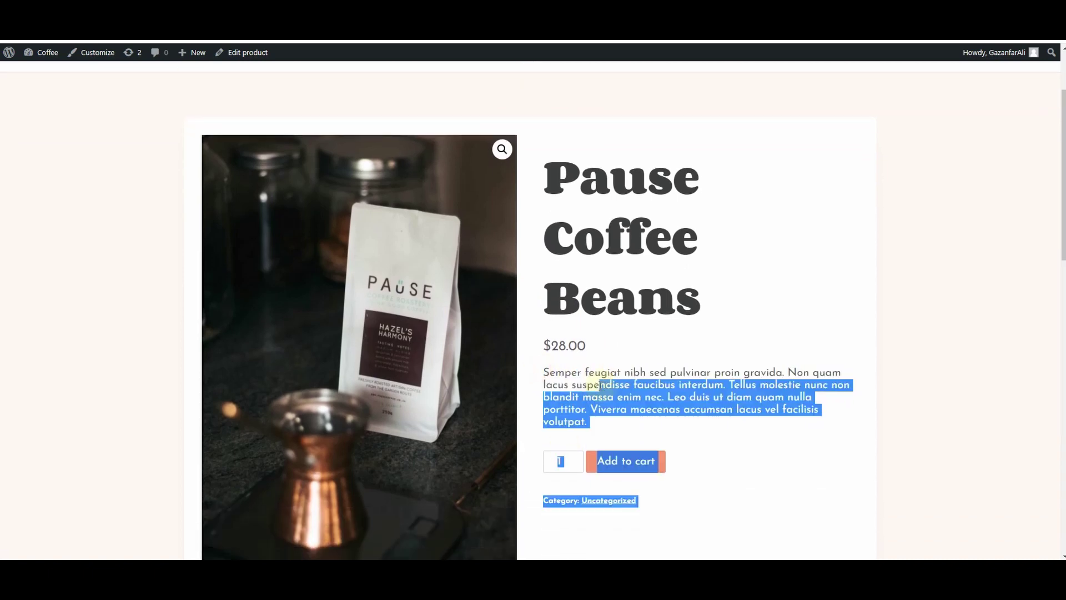
pyautogui.click(609, 413)
pyautogui.scroll(-5, 600, 407)
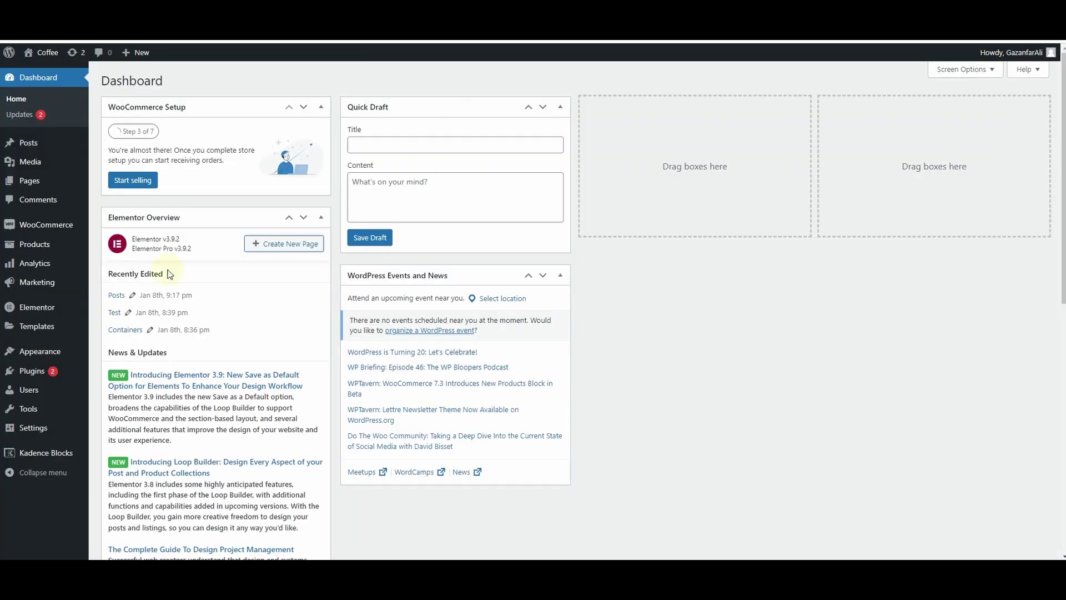
# - From All Products, copy the 'Sibaristca Coffee Beans' name and go to ChatGPT
pyautogui.moveTo(32, 248)
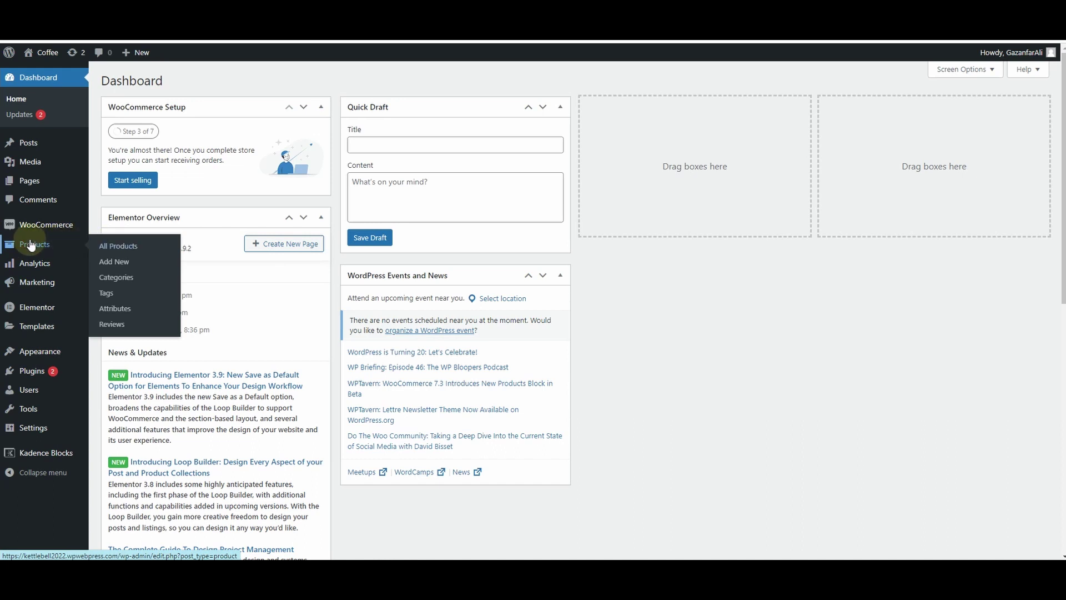
pyautogui.click(32, 245)
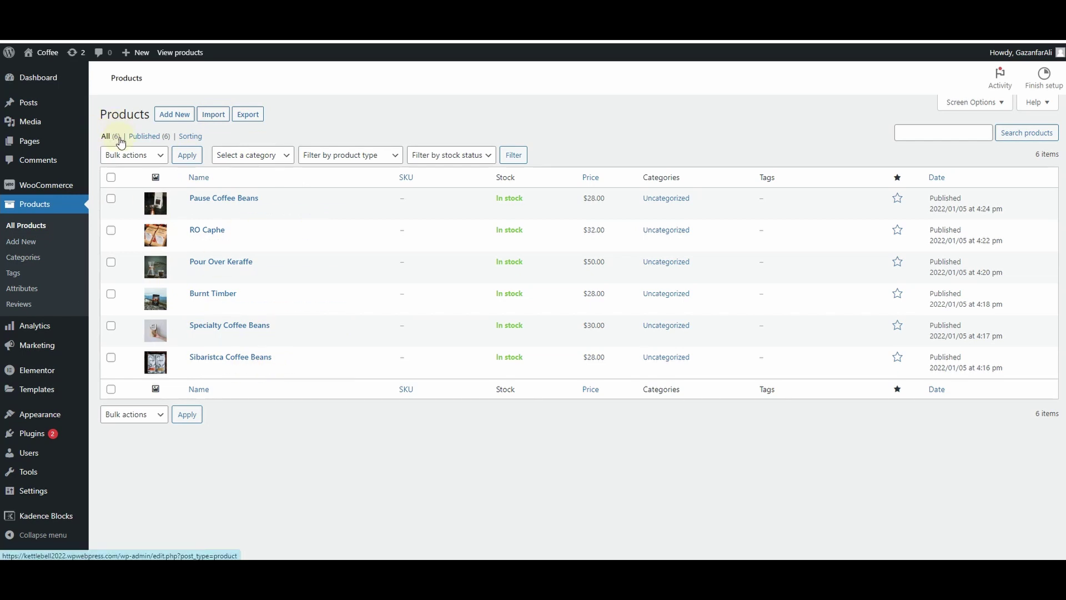
pyautogui.moveTo(279, 355); pyautogui.dragTo(187, 356)
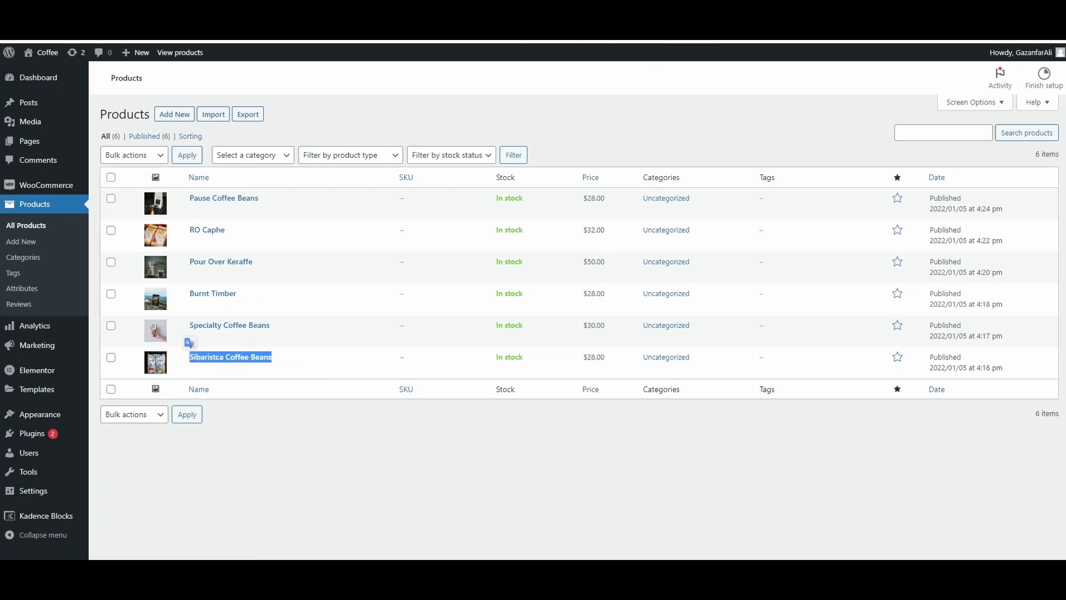
pyautogui.hotkey('ctrl', 'Tab')
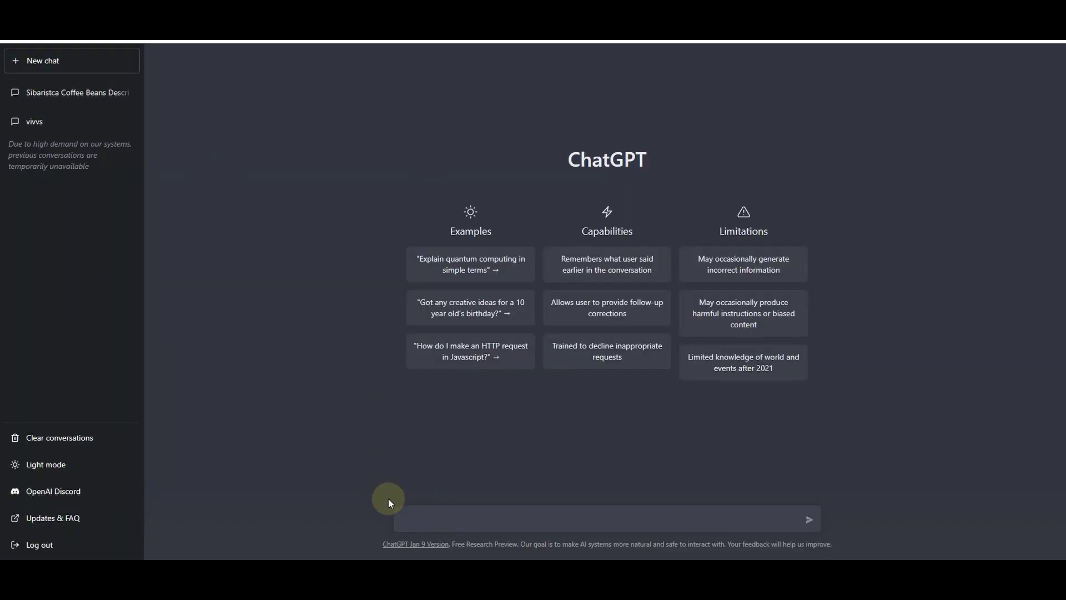
# - Send ChatGPT the Sibaristca Coffee Beans description prompt and copy the generated description
pyautogui.write('write product description for "Sibaristca Coffee Beans"')
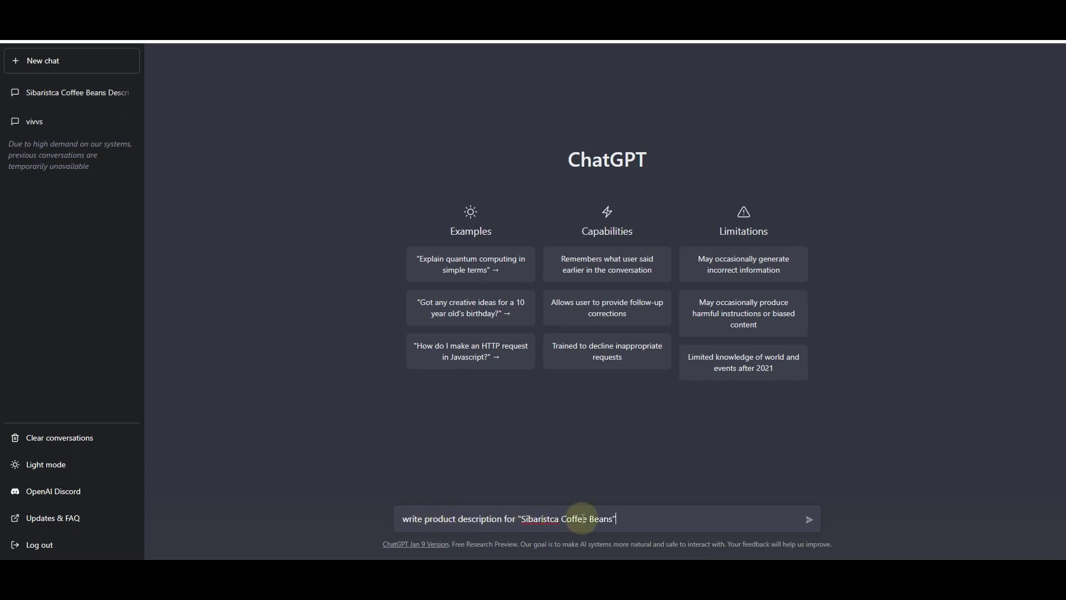
pyautogui.click(810, 518)
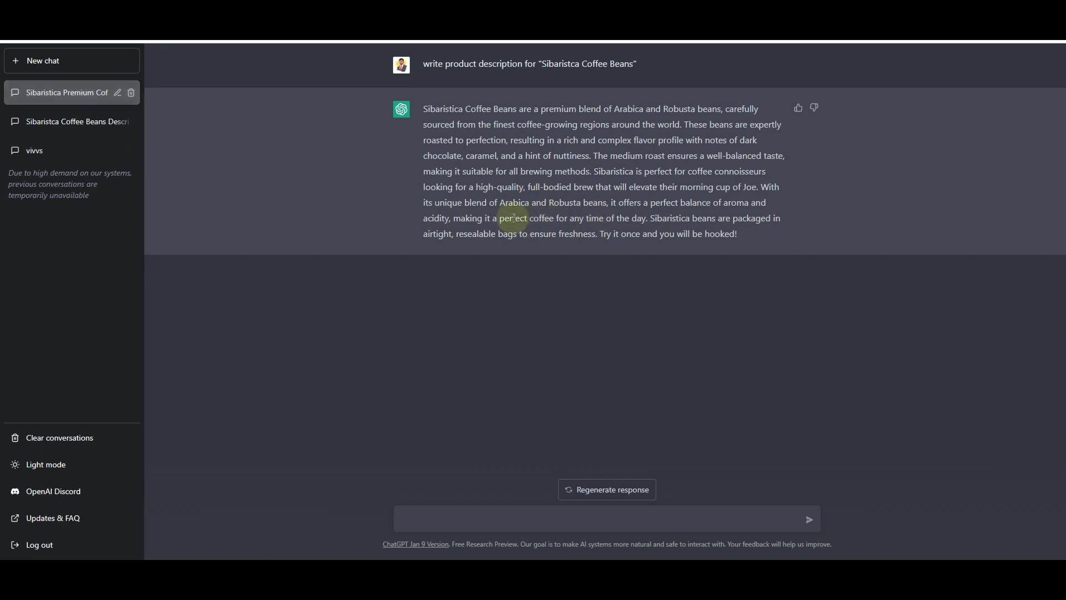
pyautogui.moveTo(424, 107); pyautogui.dragTo(740, 232)
pyautogui.hotkey('ctrl', 'c')
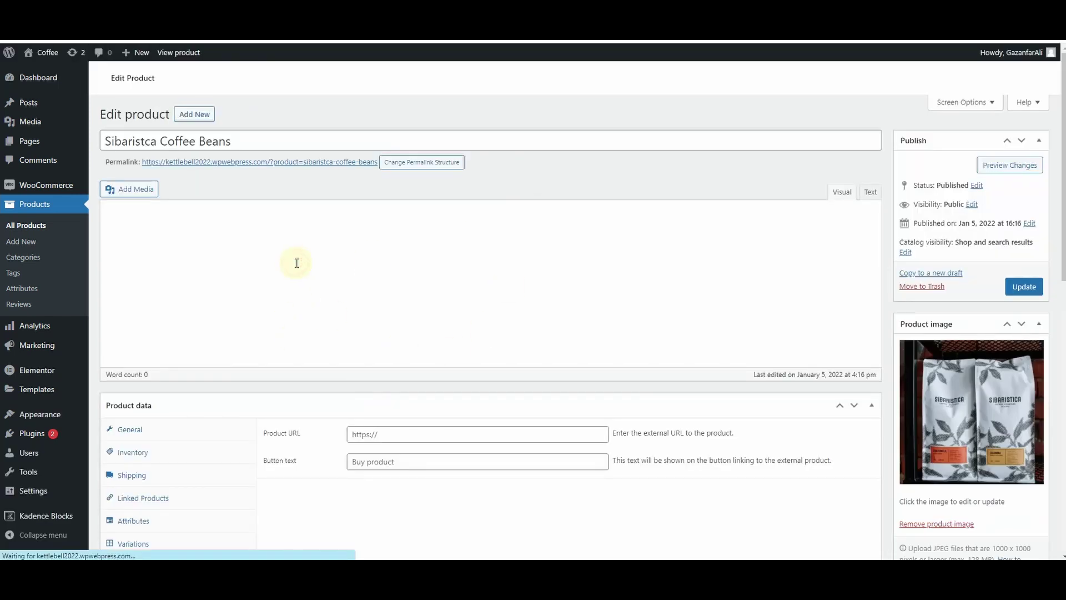
# - Swap the placeholder description for the pasted ChatGPT text and update the product
pyautogui.tripleClick(246, 276)
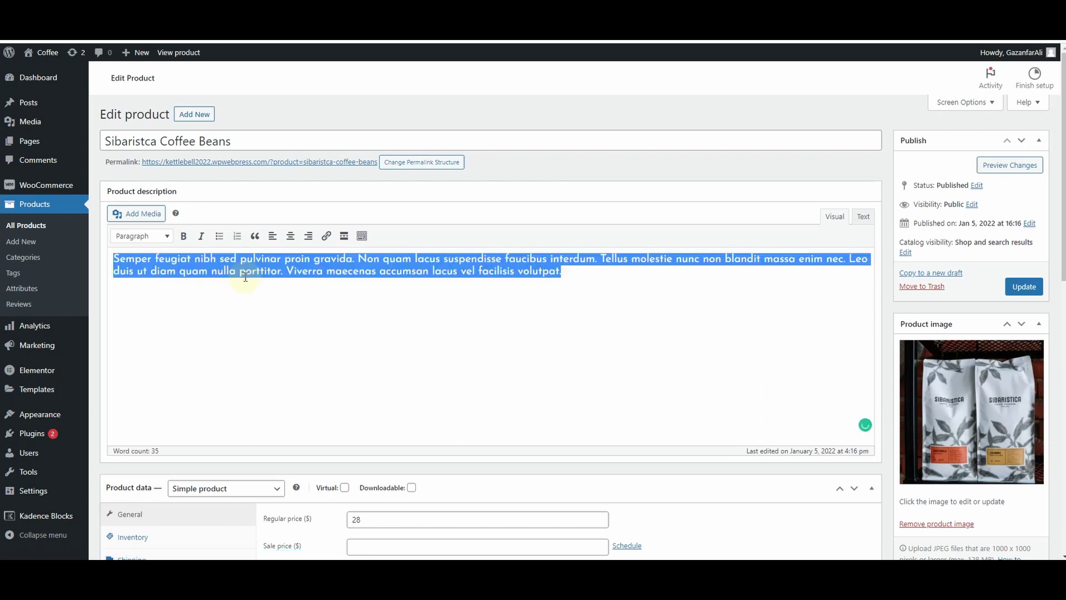
pyautogui.press('BackSpace')
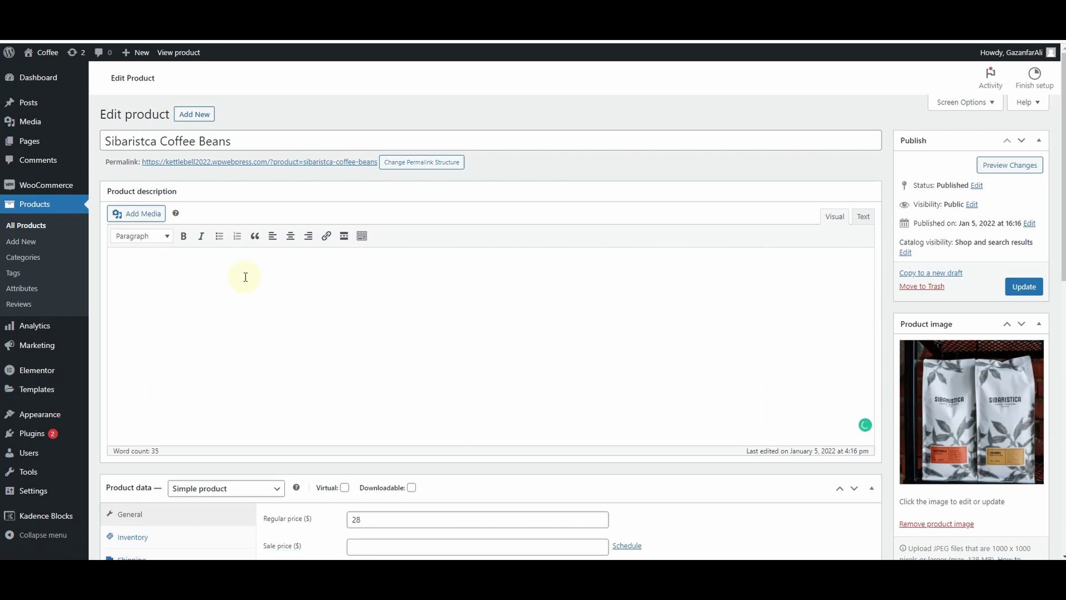
pyautogui.hotkey('ctrl', 'v')
pyautogui.click(1024, 287)
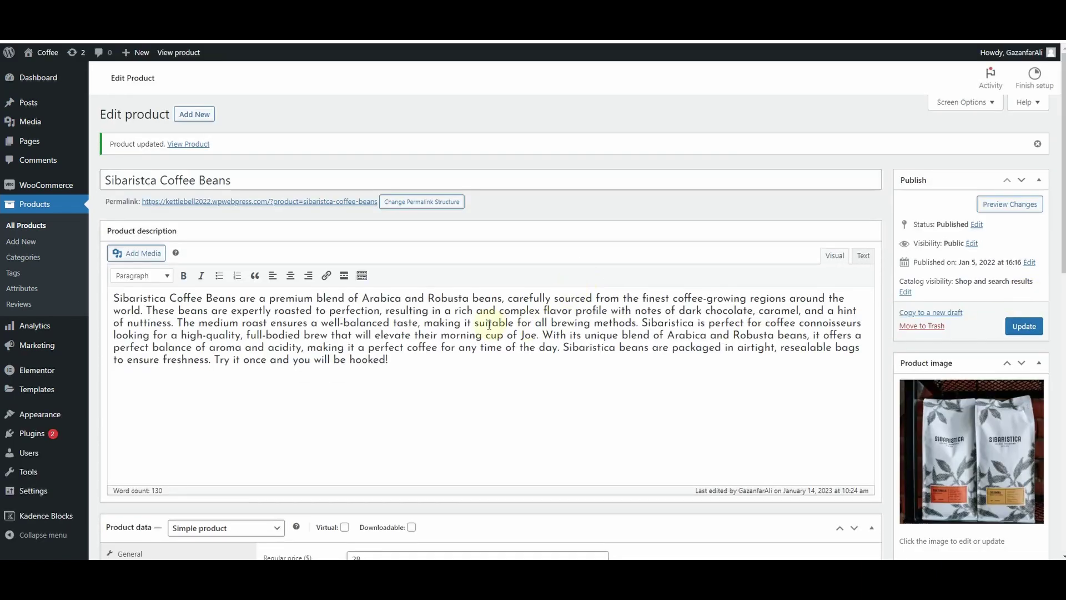
pyautogui.moveTo(238, 178); pyautogui.dragTo(105, 177)
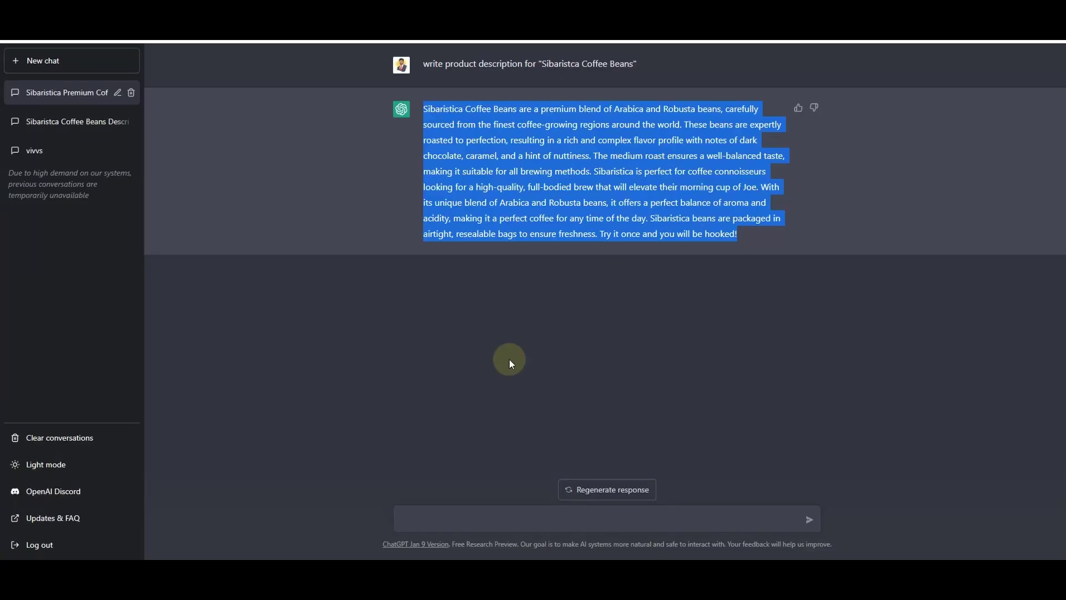
pyautogui.click(487, 511)
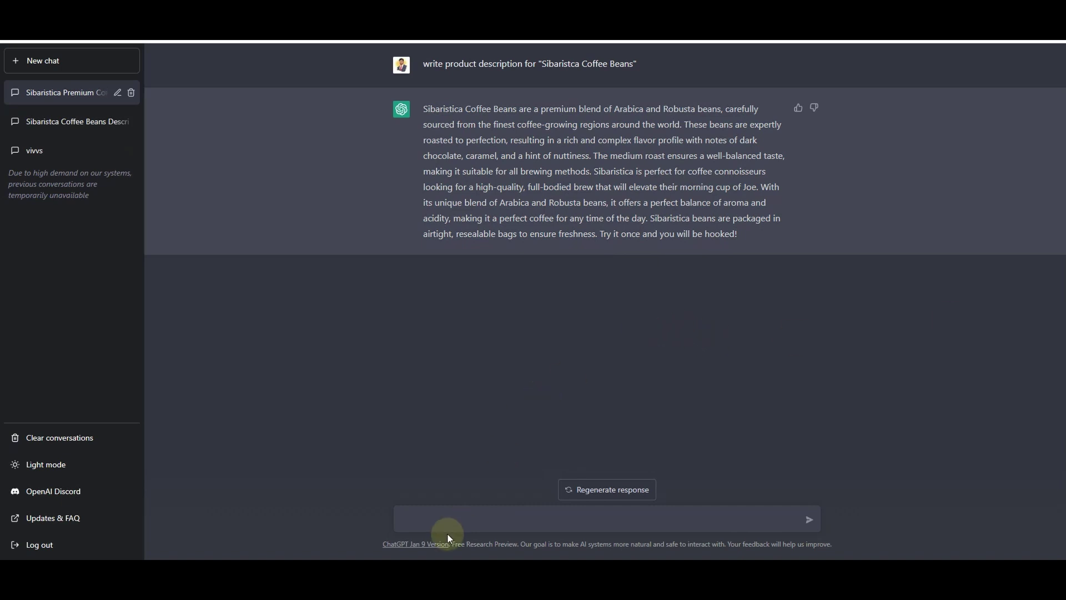
# - Ask ChatGPT to 'suggest the product titles' and copy 'Sibaristica: Elevate Your Morning Cup'
pyautogui.write('suggest the product titles')
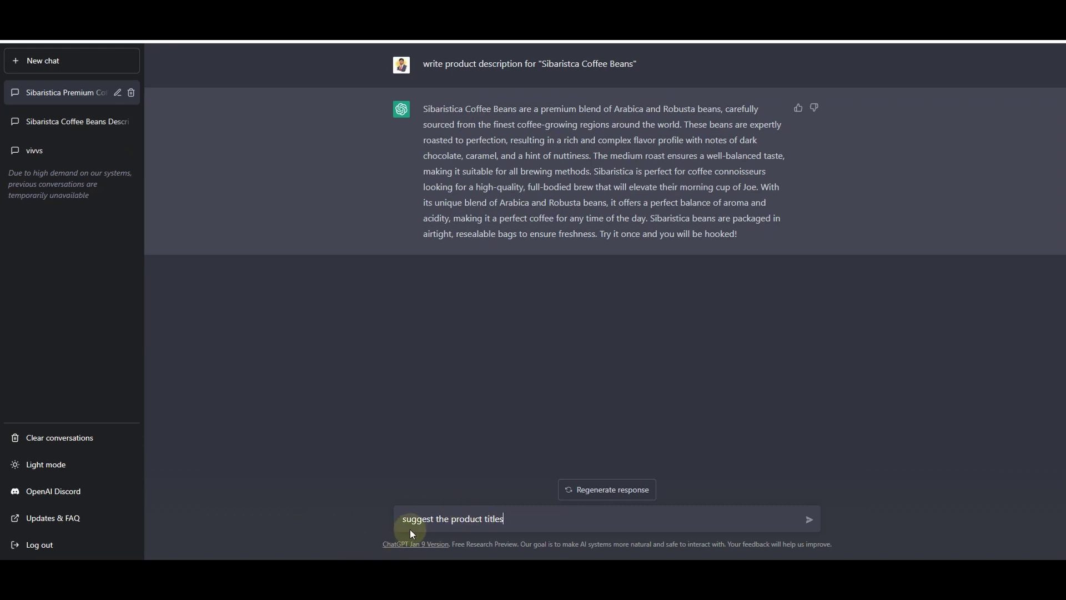
pyautogui.press('Return')
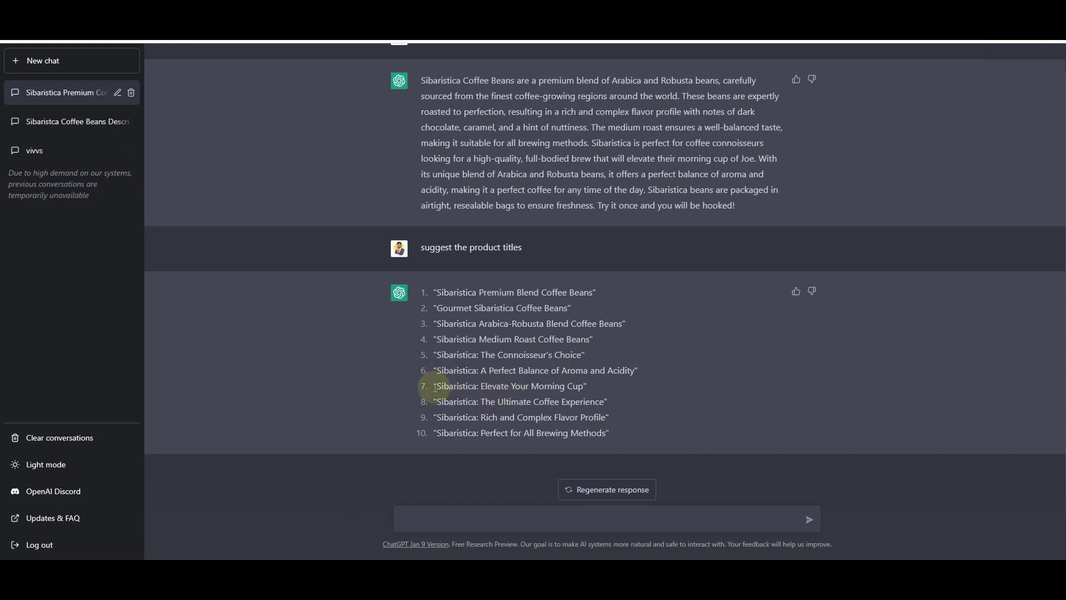
pyautogui.moveTo(437, 387); pyautogui.dragTo(585, 386)
pyautogui.hotkey('ctrl', 'c')
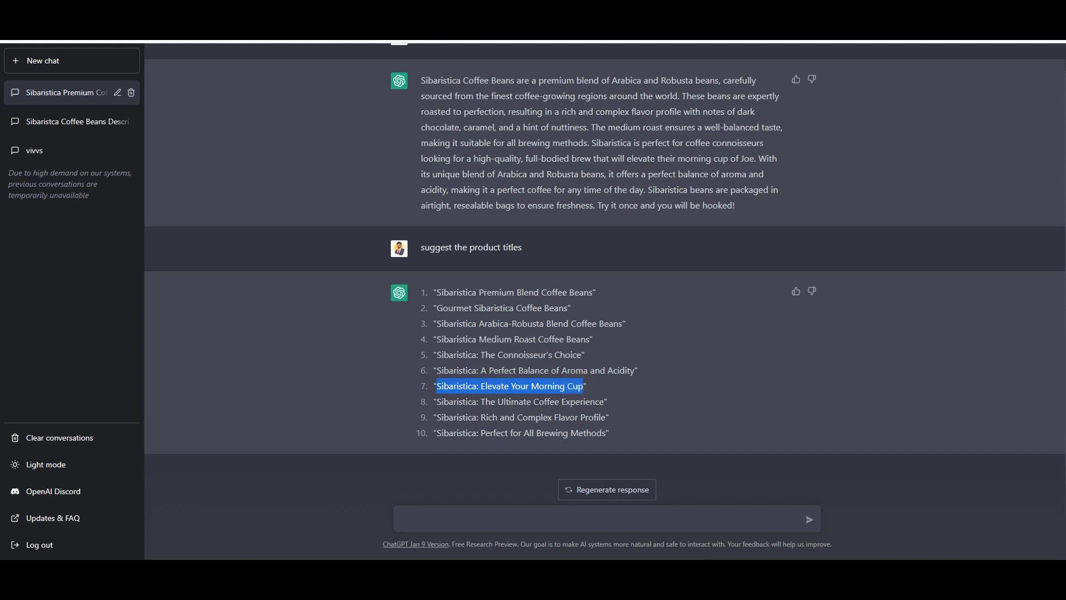
pyautogui.hotkey('alt', 'Tab')
pyautogui.click(193, 177)
# - Replace the product title with 'Sibaristica: Elevate Your Morning Cup' and update
pyautogui.hotkey('ctrl', 'a')
pyautogui.hotkey('ctrl', 'v')
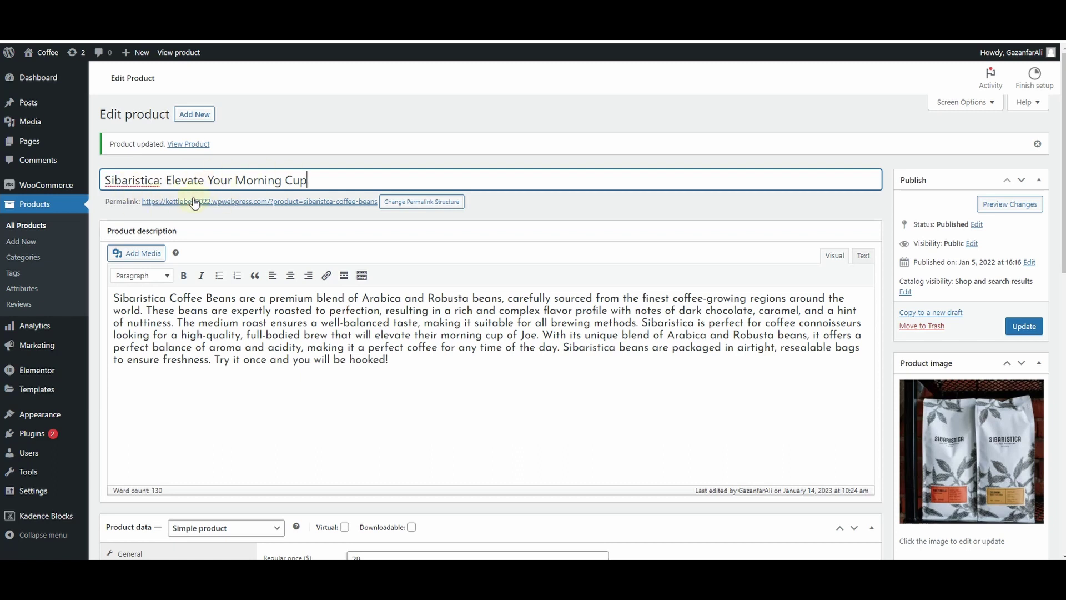
pyautogui.click(1032, 328)
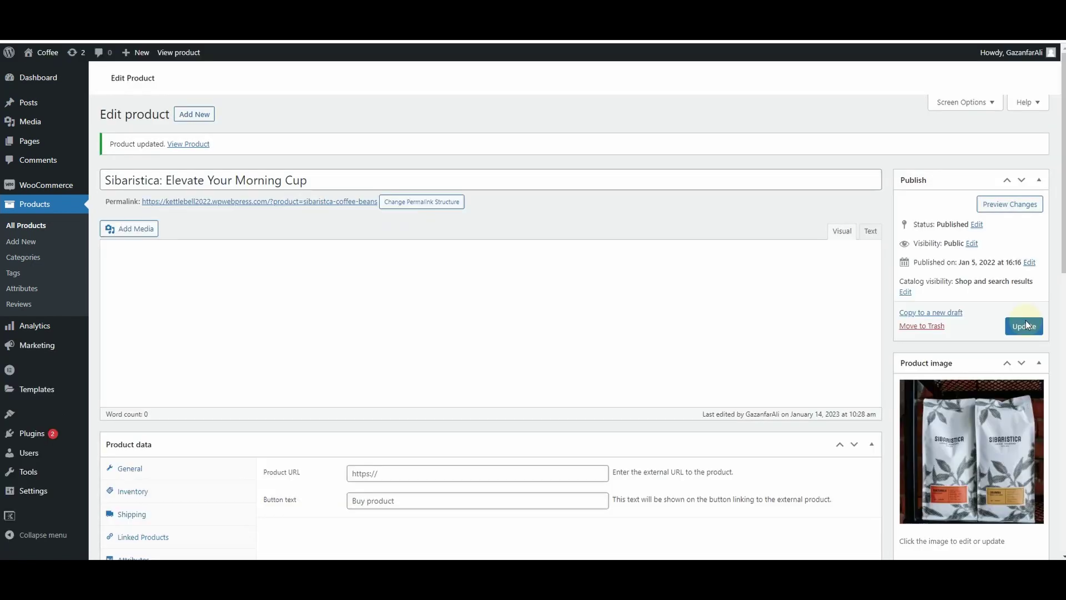
# - Check the live product page's new title, $28.00 price and description
pyautogui.click(189, 146)
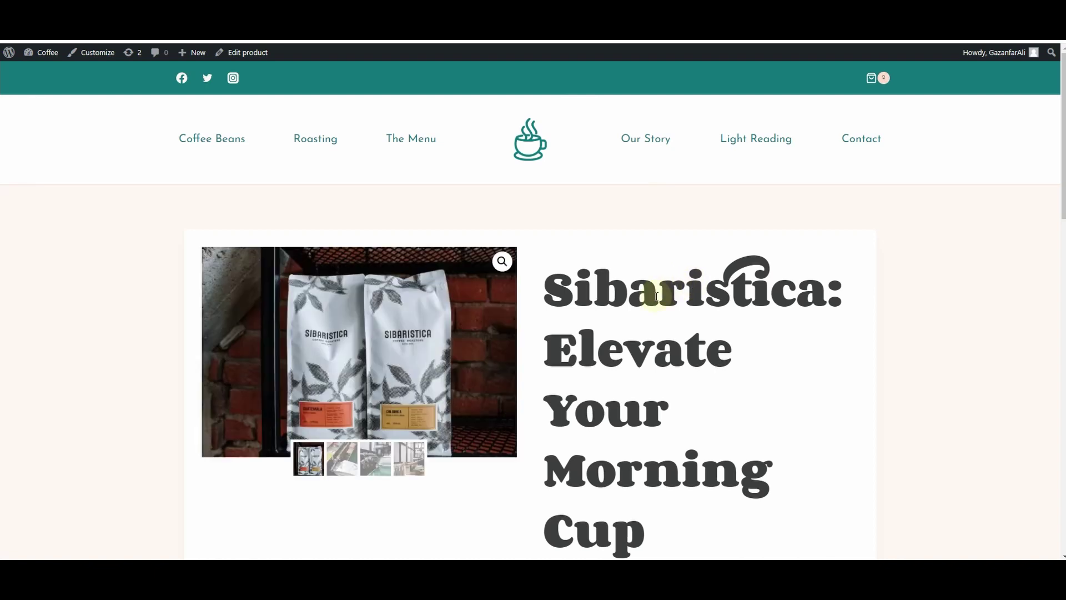
pyautogui.scroll(-3, 639, 361)
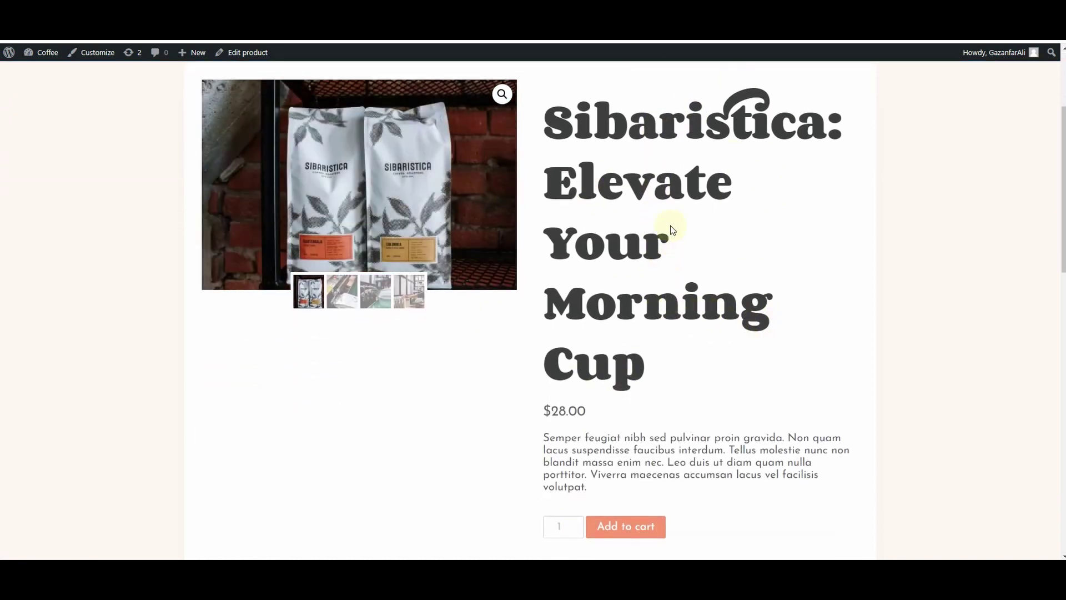
pyautogui.scroll(-7, 671, 227)
pyautogui.moveTo(203, 327); pyautogui.dragTo(598, 414)
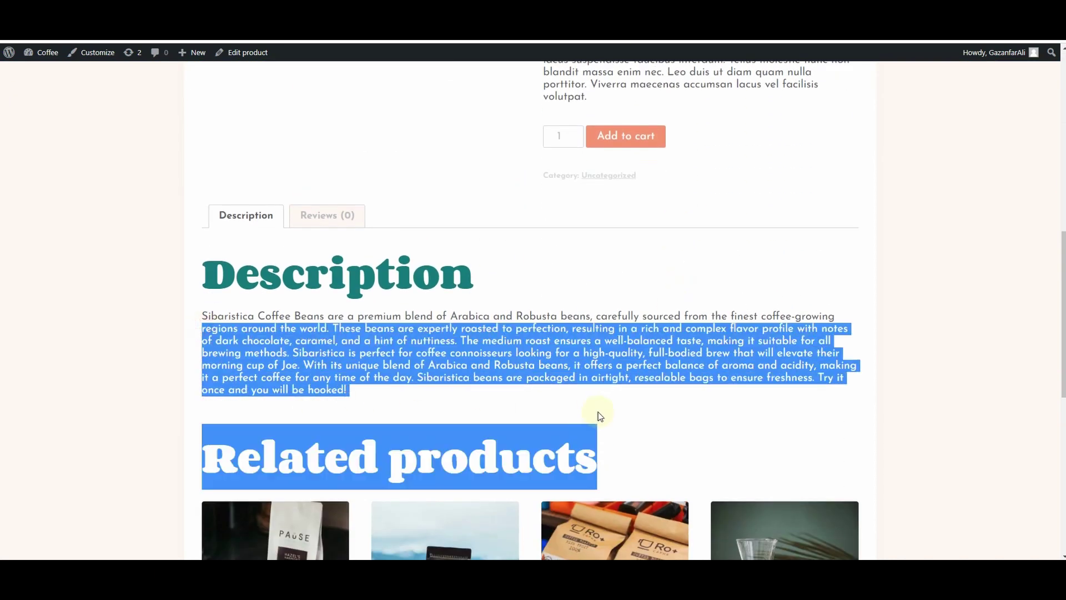
pyautogui.moveTo(835, 316); pyautogui.dragTo(594, 316)
pyautogui.scroll(4, 517, 308)
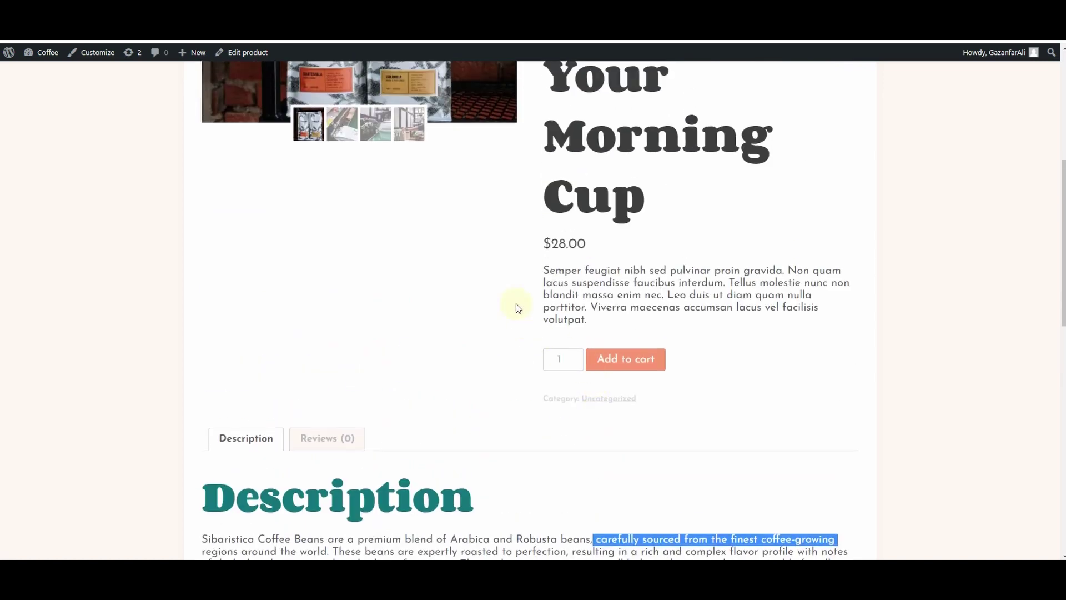
pyautogui.click(540, 277)
pyautogui.moveTo(543, 269); pyautogui.dragTo(583, 281)
pyautogui.click(583, 307)
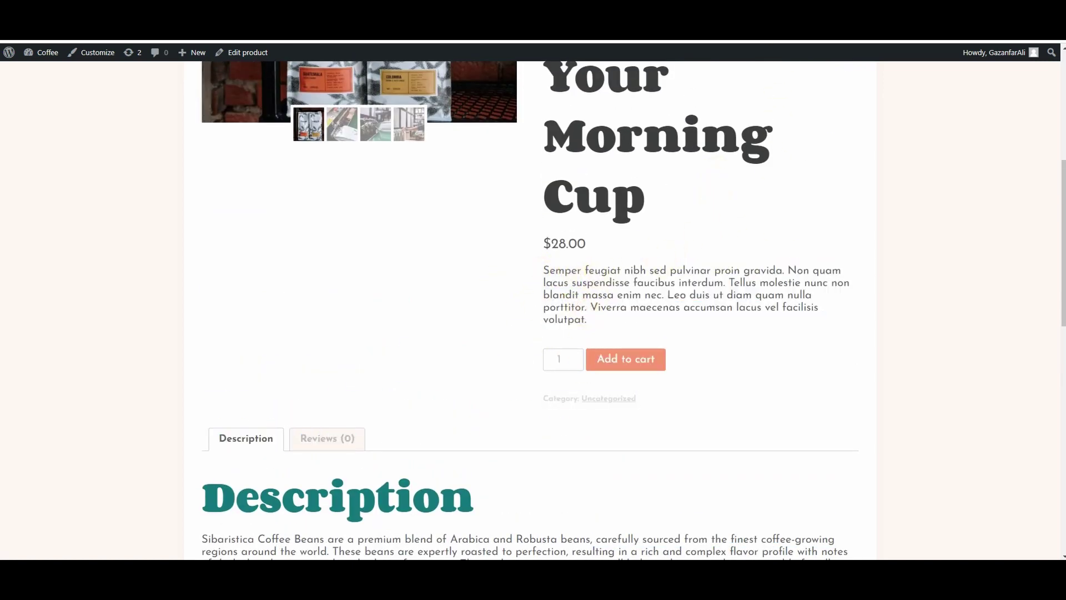
pyautogui.hotkey('alt', 'Tab')
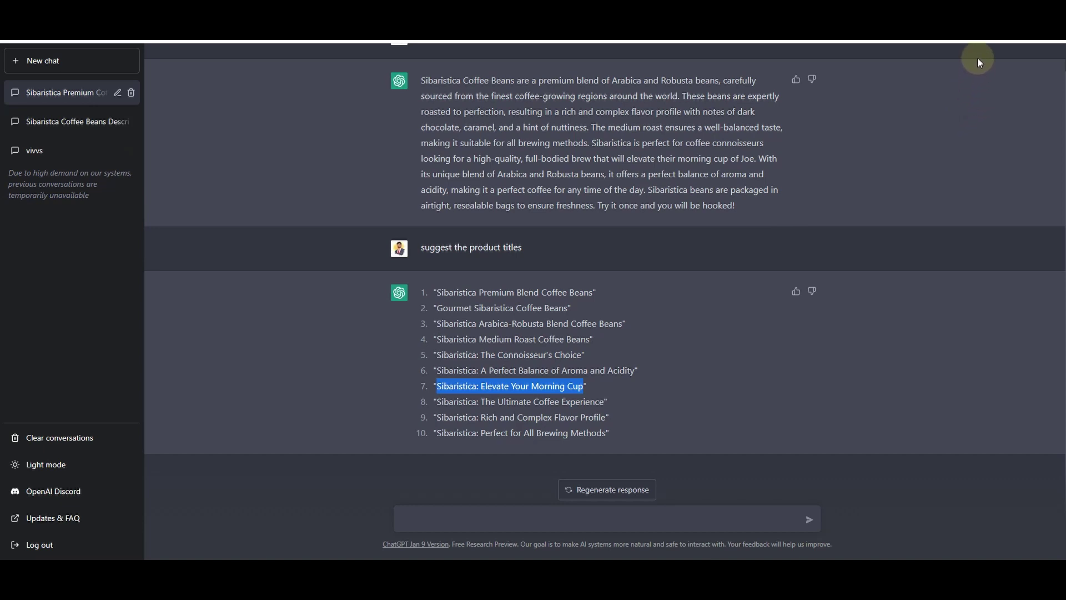
# - Ask ChatGPT for a 3-4 sentence short product description and copy its reply
pyautogui.click(495, 516)
pyautogui.write('write short product description in 3-4sentences')
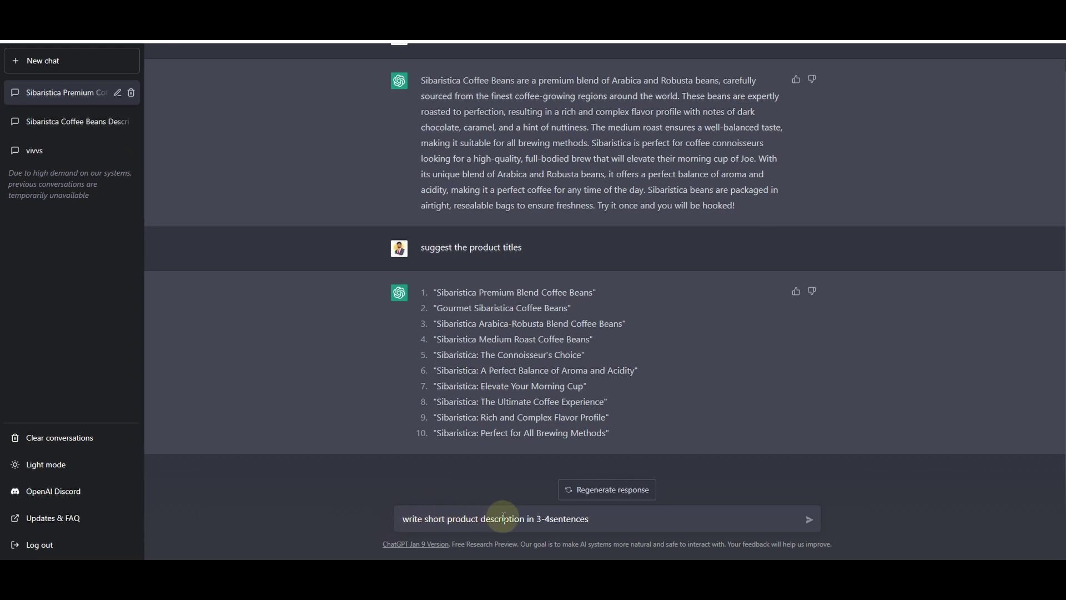
pyautogui.click(597, 520)
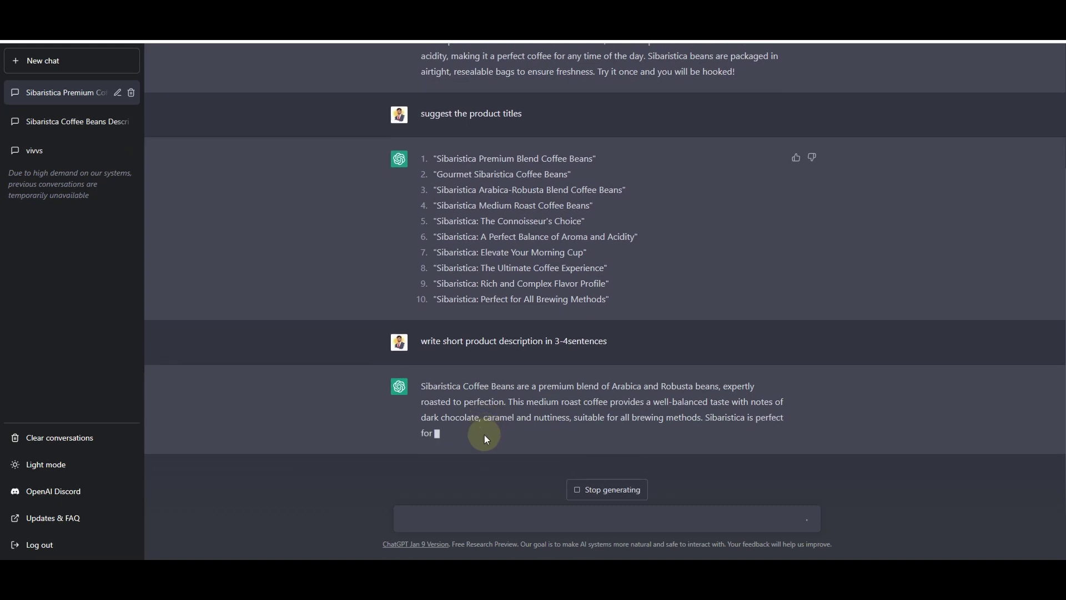
pyautogui.moveTo(688, 432); pyautogui.dragTo(433, 382)
pyautogui.hotkey('ctrl', 'c')
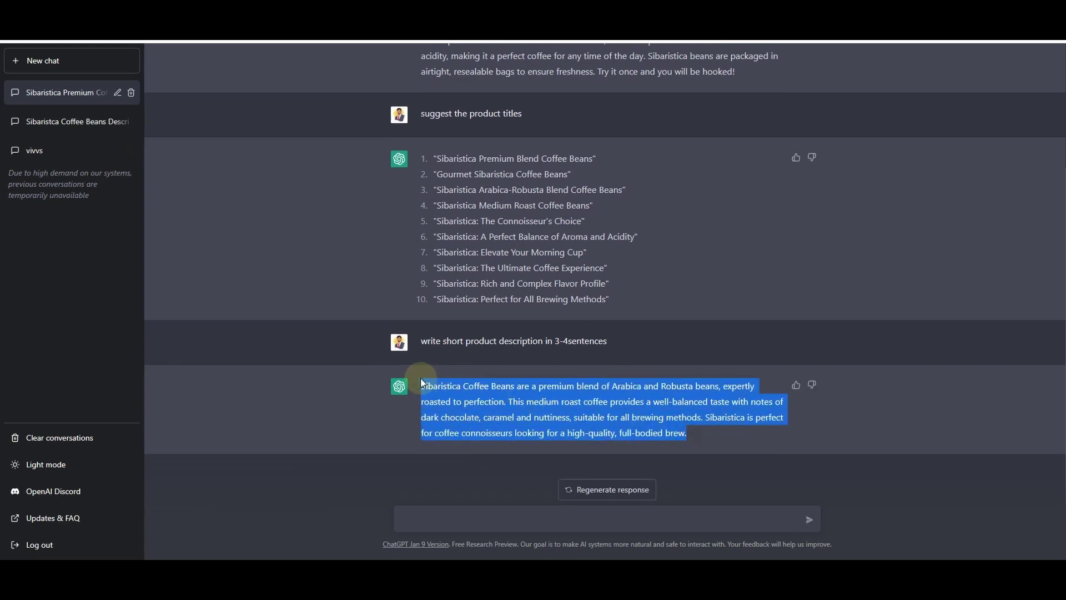
pyautogui.hotkey('alt', 'Tab')
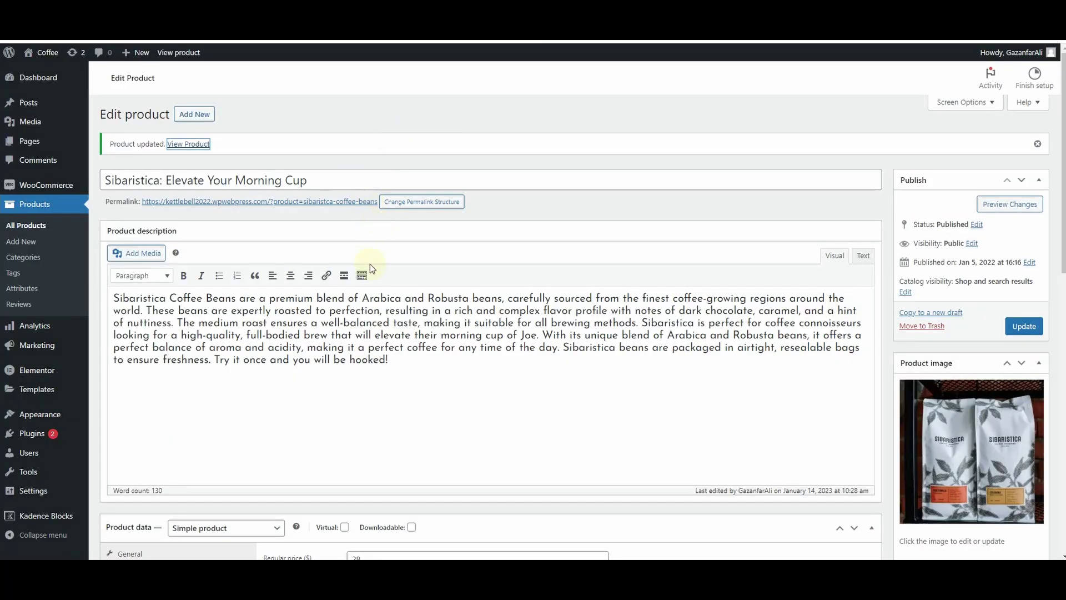
# - Replace the placeholder short description with ChatGPT's text and update the product
pyautogui.scroll(-8, 300, 233)
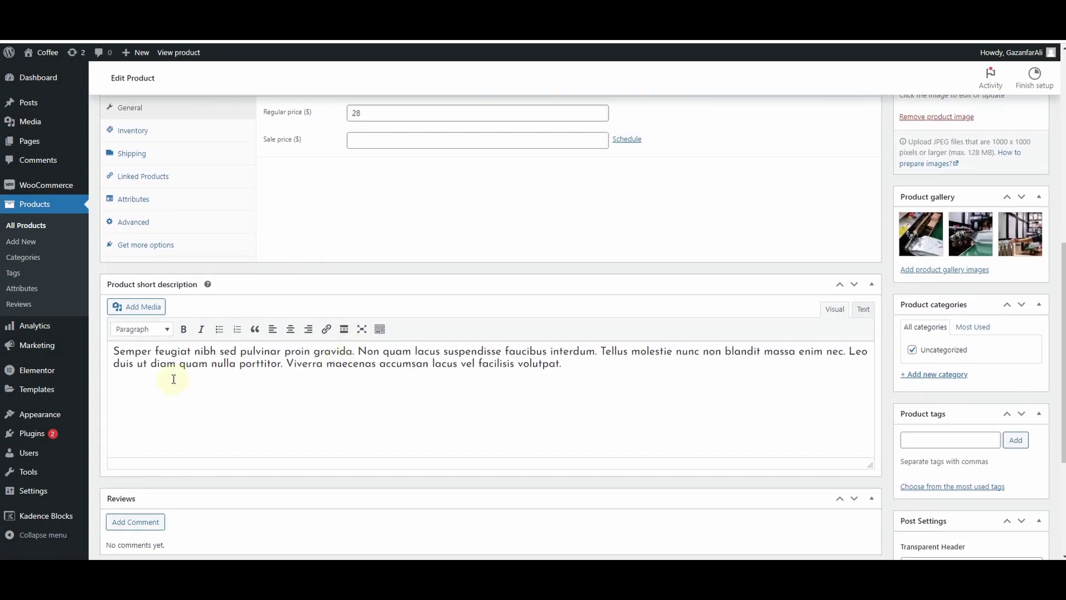
pyautogui.click(224, 364)
pyautogui.hotkey('ctrl', 'a')
pyautogui.press('BackSpace')
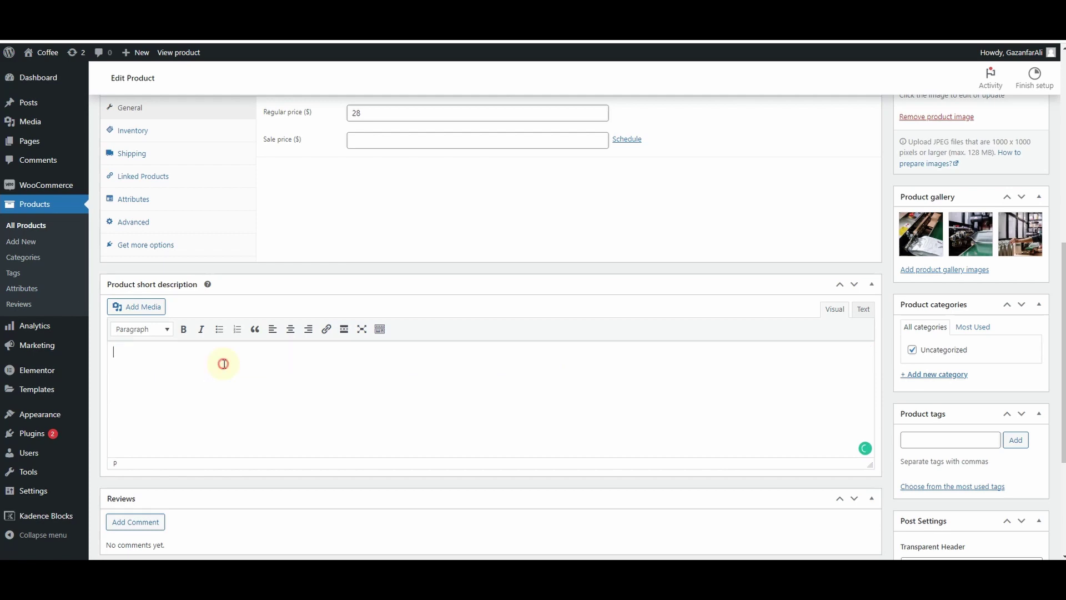
pyautogui.hotkey('ctrl', 'v')
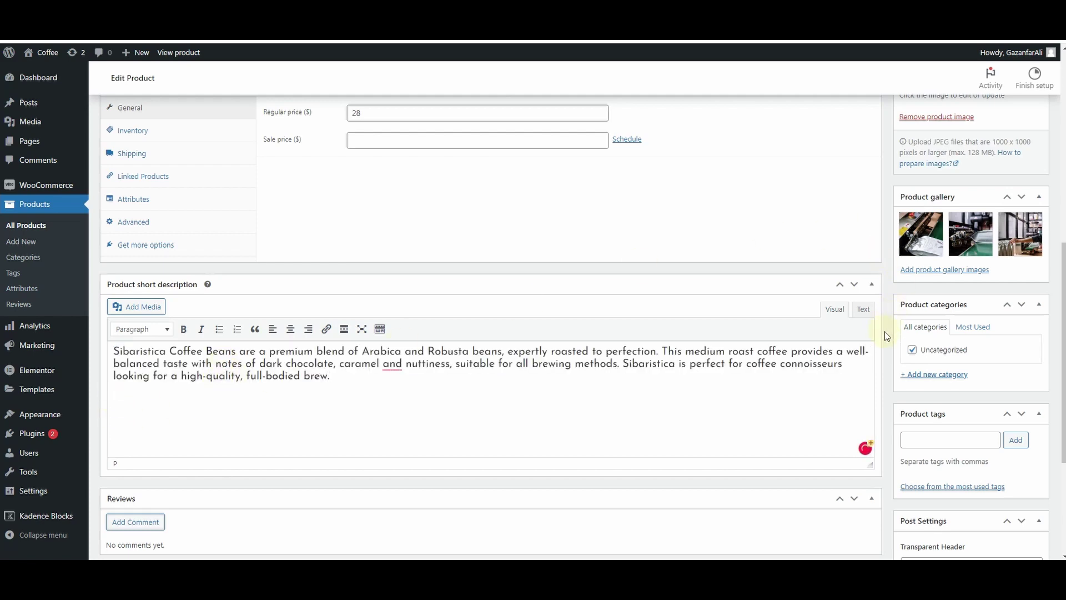
pyautogui.scroll(6, 884, 332)
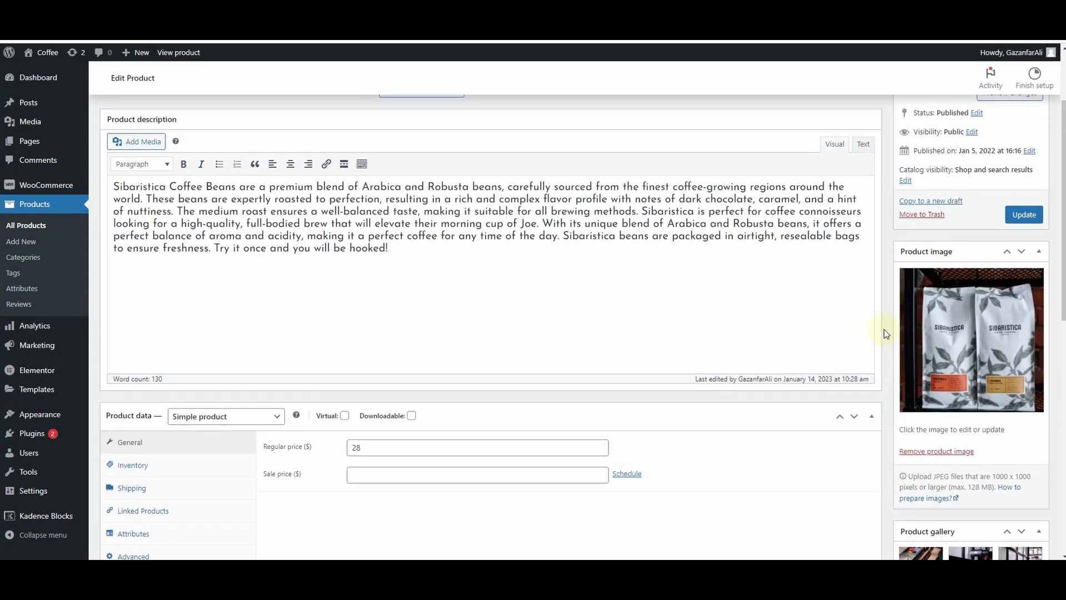
pyautogui.click(1023, 215)
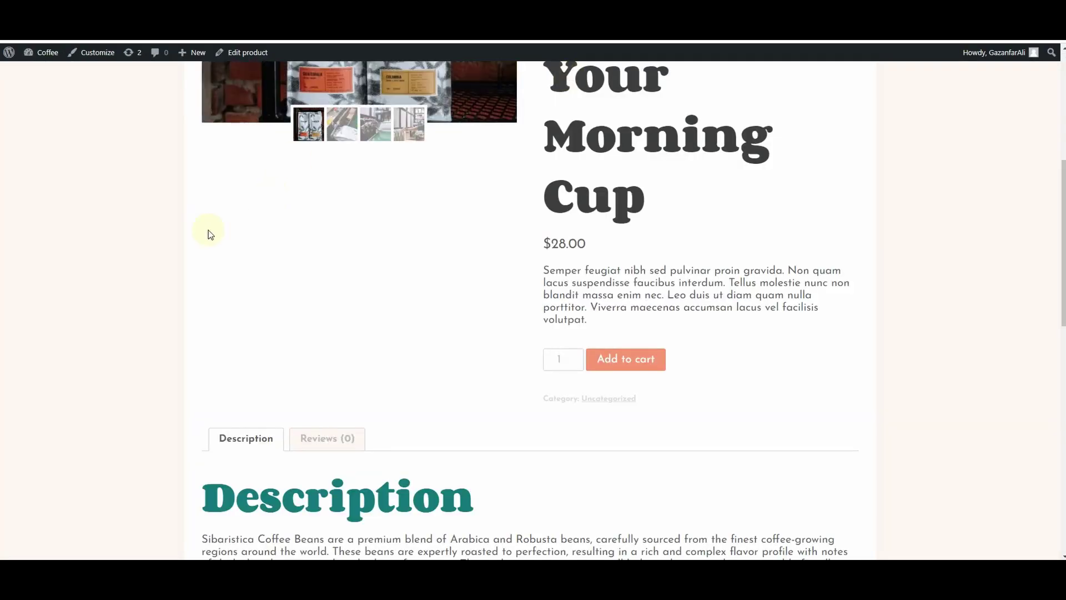
# - Reload the live product page to confirm the new short description
pyautogui.press('F5')
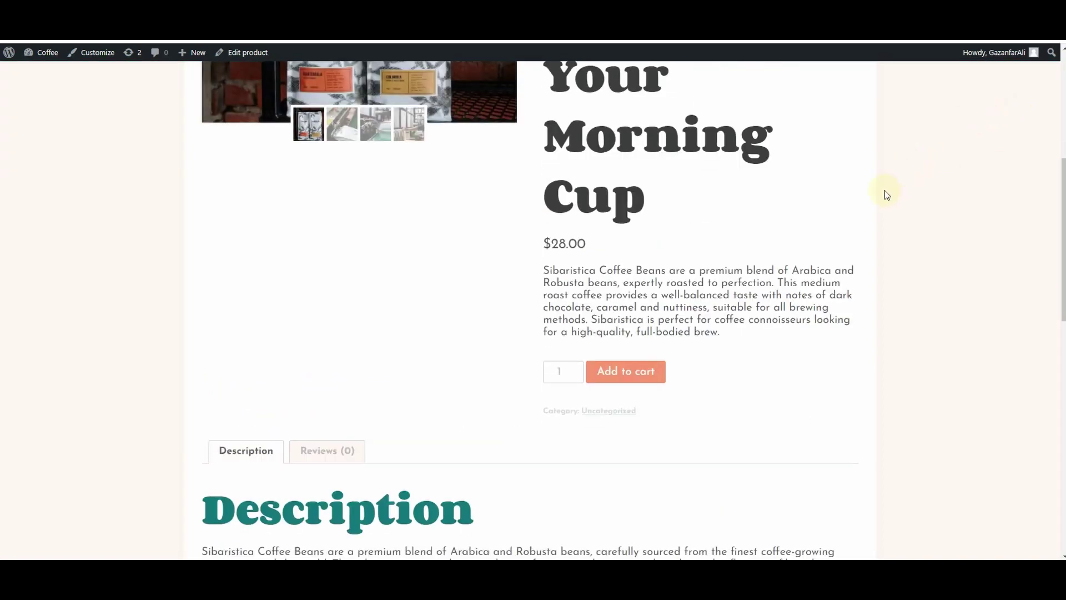
pyautogui.moveTo(585, 270); pyautogui.dragTo(674, 295)
pyautogui.scroll(-5, 444, 288)
pyautogui.moveTo(202, 273); pyautogui.dragTo(412, 335)
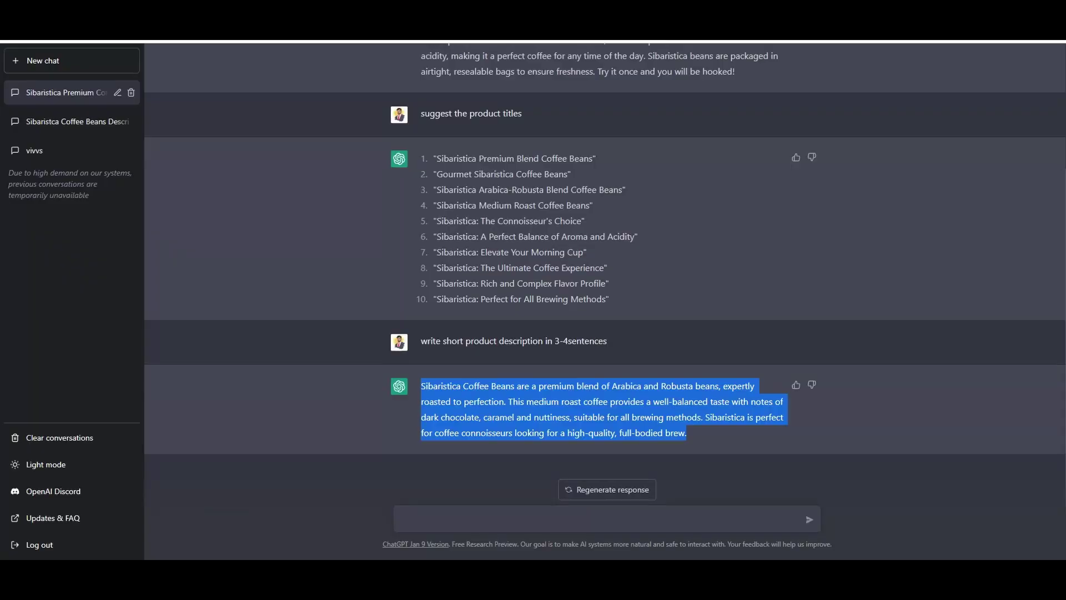
# - Request popup content to boost sales and highlight the 10% discount code offered
pyautogui.click(625, 251)
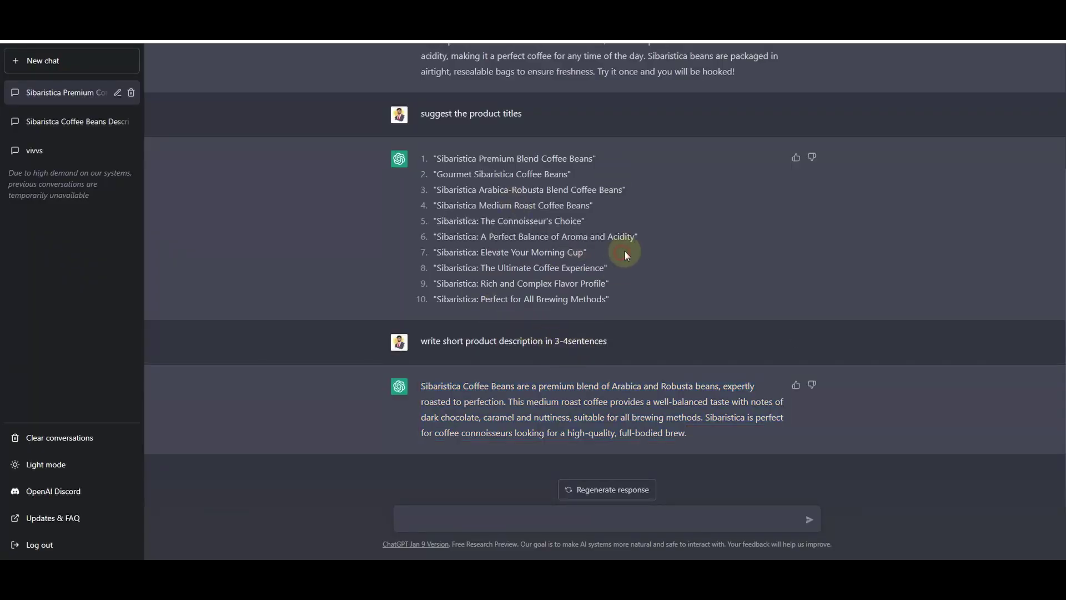
pyautogui.scroll(3, 518, 212)
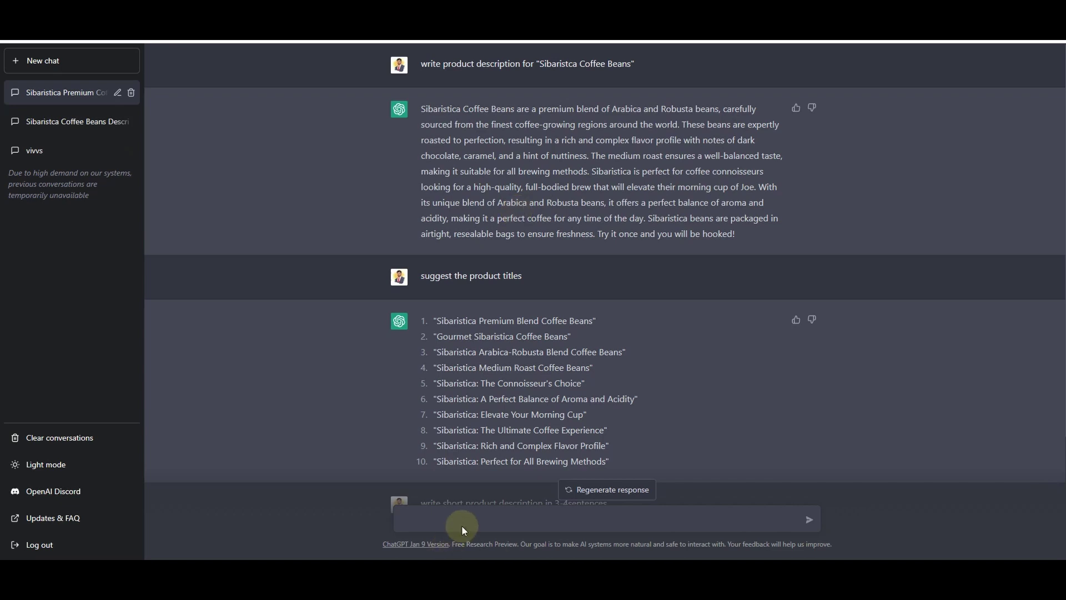
pyautogui.write('write me the content for popup for this product to boost sales')
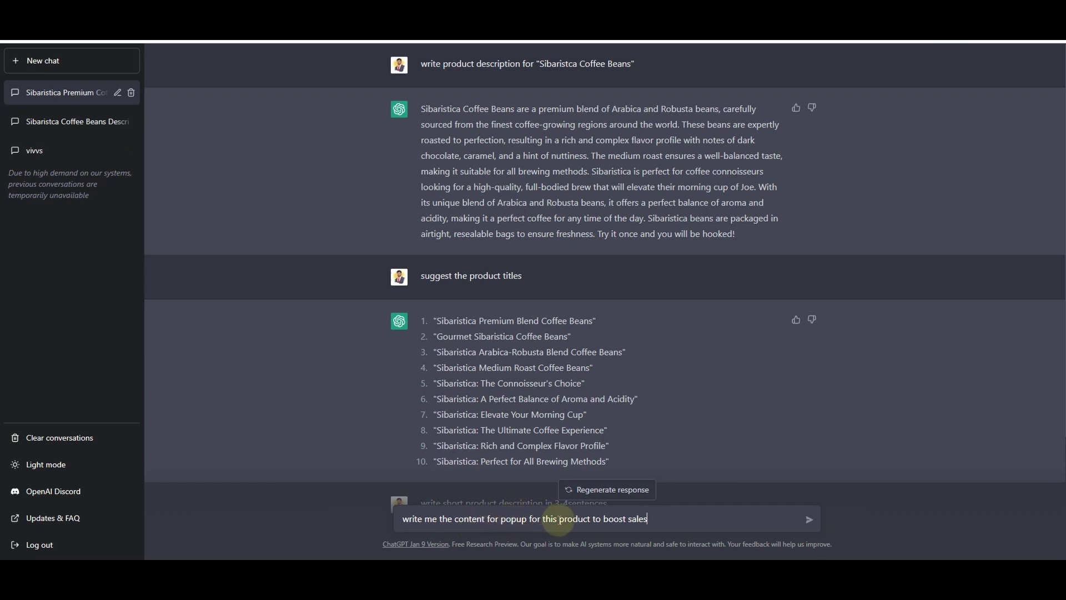
pyautogui.press('Return')
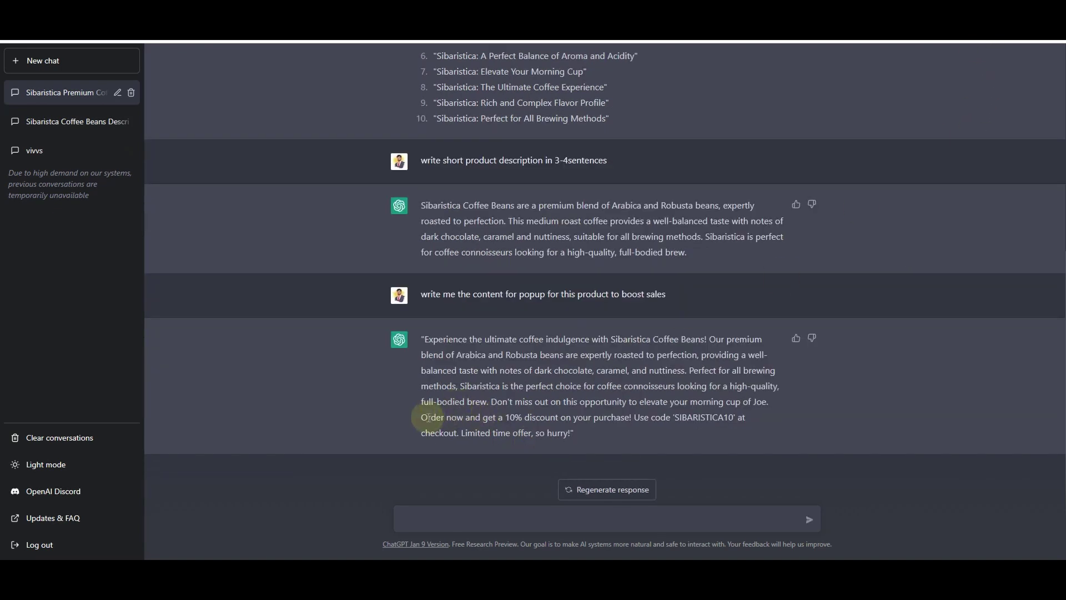
pyautogui.moveTo(497, 417); pyautogui.dragTo(641, 418)
pyautogui.click(655, 417)
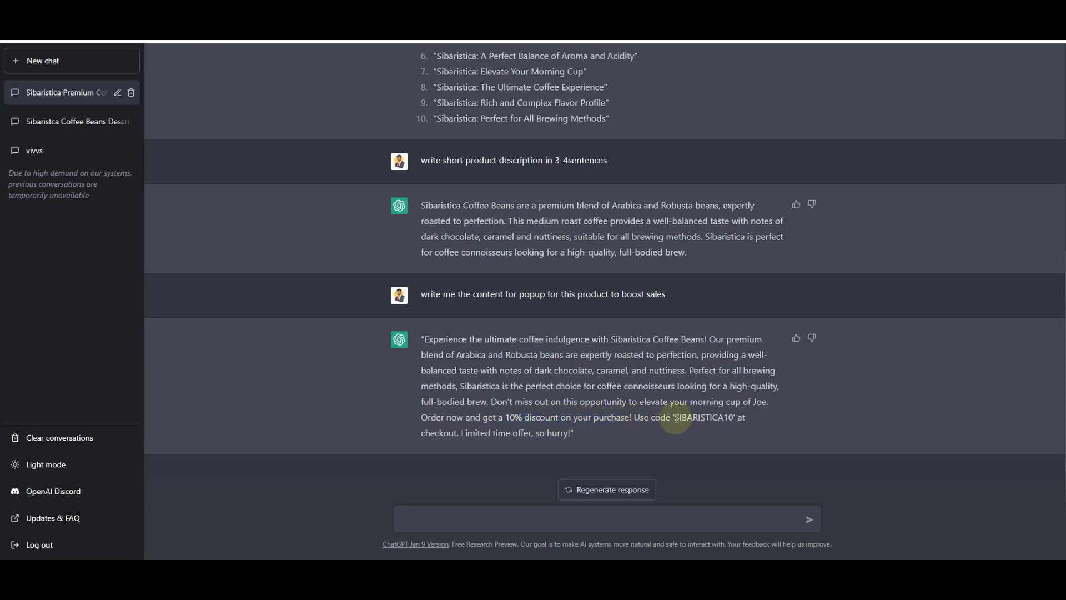
pyautogui.moveTo(676, 417); pyautogui.dragTo(736, 418)
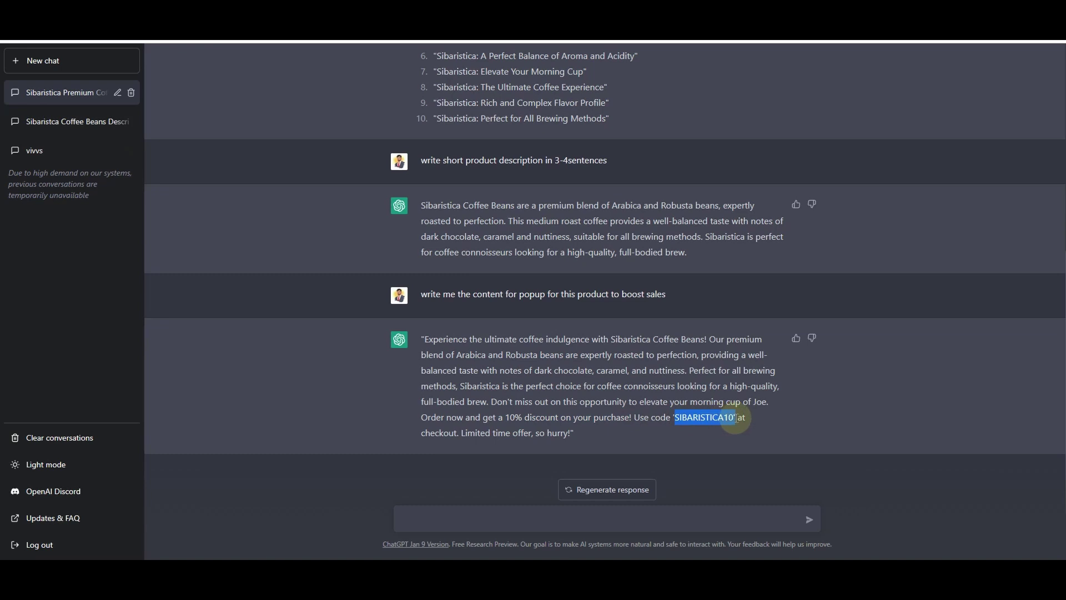